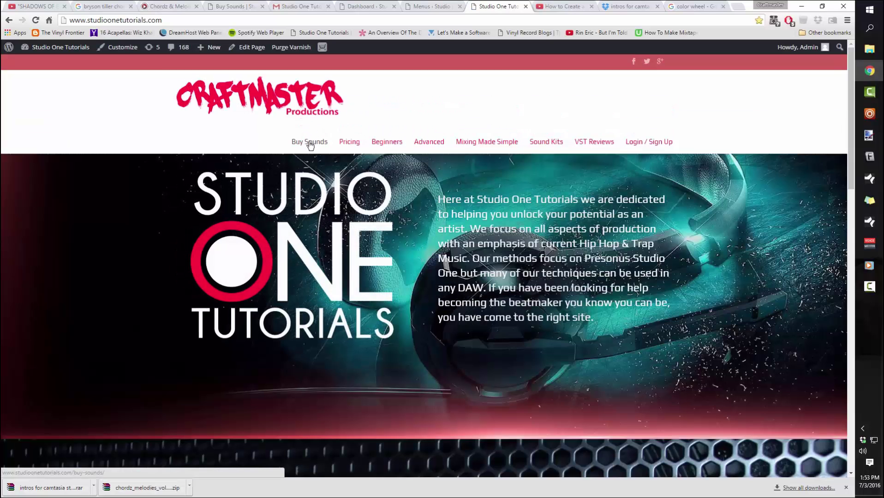
View the Buy Sounds store page and open the Eclipse Trapsoul Drums kit.
{"action": "left_click", "coordinate": [310, 144]}
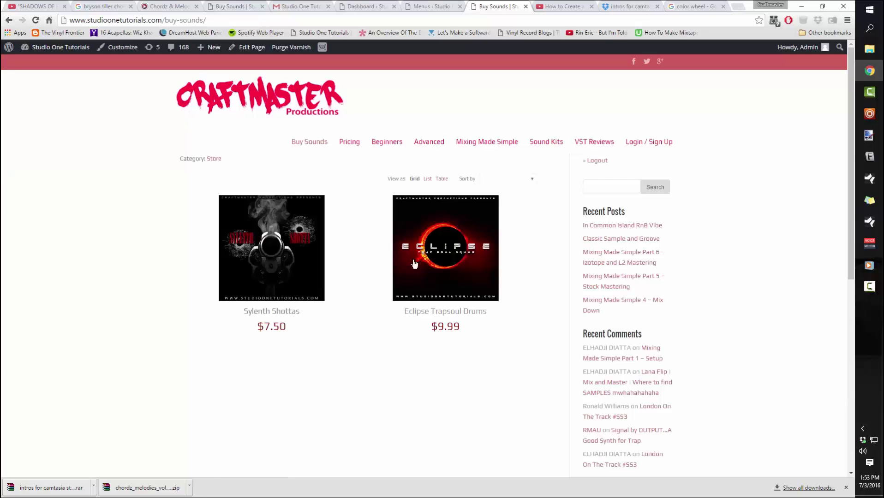
{"action": "left_click", "coordinate": [435, 274]}
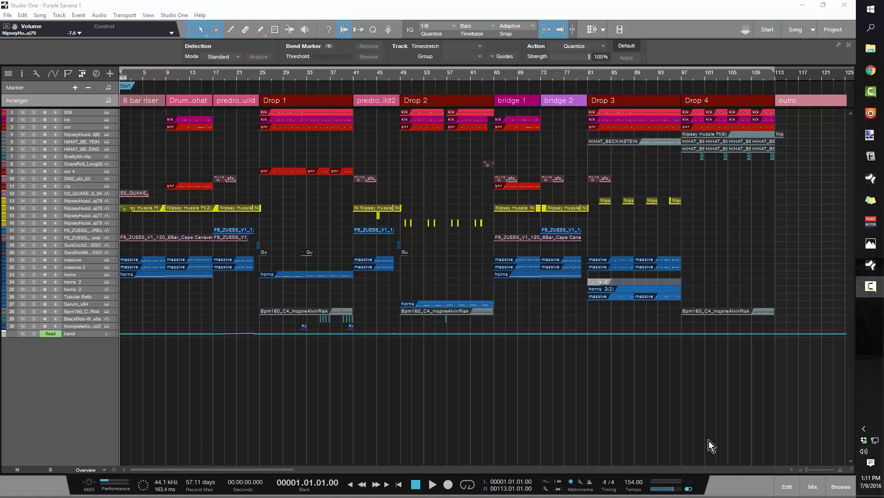
Play the Purple Savana 1 song from bar 1 through to Drop 2 in Studio One, and stop playback.
{"action": "key", "text": "space"}
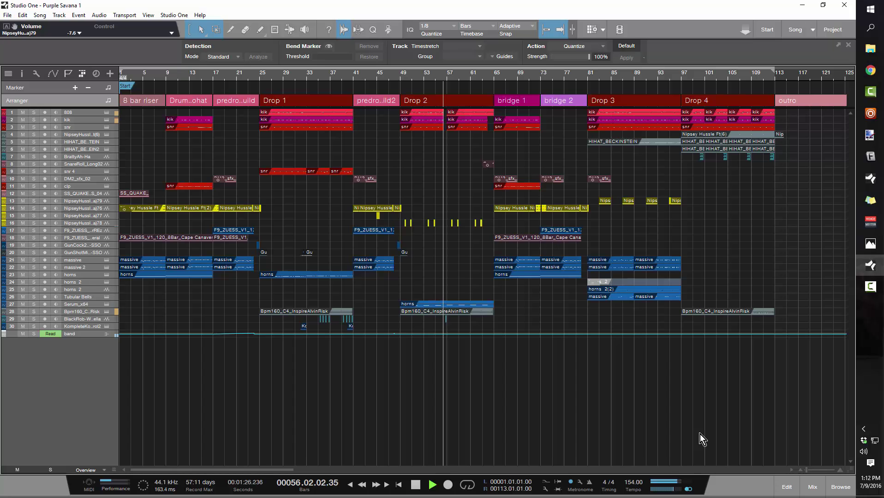
{"action": "key", "text": "space"}
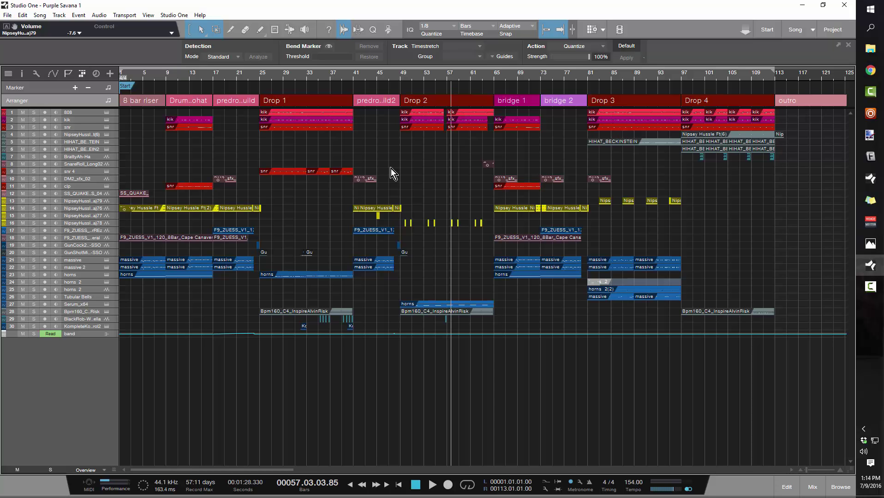
Toggle the arranger track's visibility, leaving it shown, and hide the marker track.
{"action": "left_click", "coordinate": [82, 77]}
{"action": "left_click", "coordinate": [82, 76]}
{"action": "left_click", "coordinate": [82, 77]}
{"action": "left_click", "coordinate": [82, 78]}
{"action": "left_click_drag", "start_coordinate": [202, 470], "coordinate": [331, 466]}
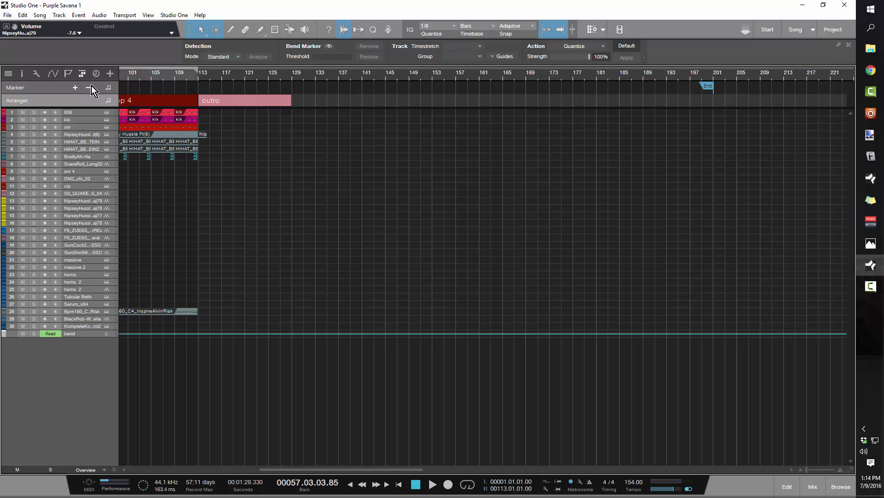
{"action": "left_click", "coordinate": [73, 74]}
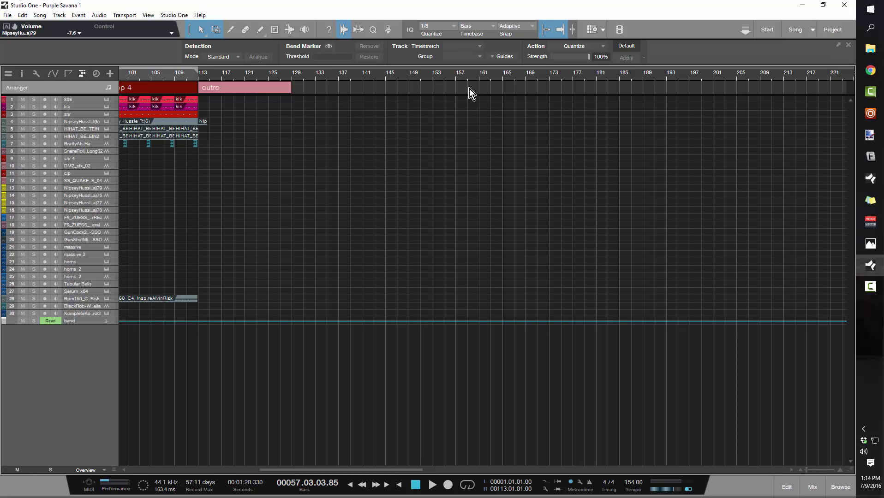
Draw a new arranger section from bar 149 to bar 157 in the empty area after the outro.
{"action": "left_click", "coordinate": [417, 87]}
{"action": "left_click_drag", "start_coordinate": [426, 89], "coordinate": [457, 91]}
{"action": "left_click", "coordinate": [426, 88]}
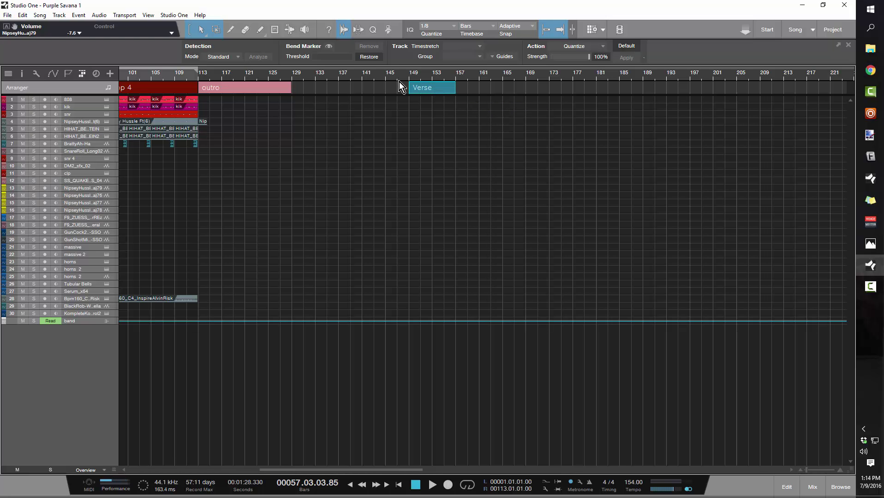
Rename the new Verse section after the outro to Hook1 and color it red.
{"action": "right_click", "coordinate": [428, 89]}
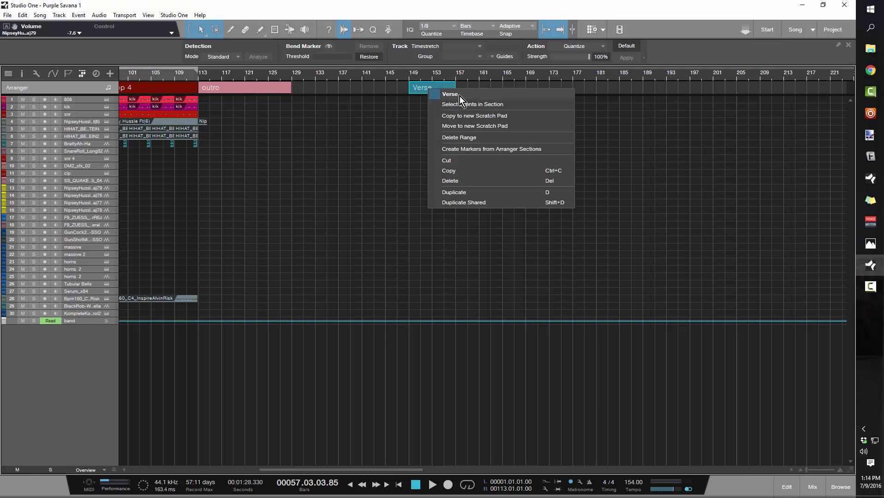
{"action": "left_click", "coordinate": [460, 94]}
{"action": "key", "text": "BackSpace"}
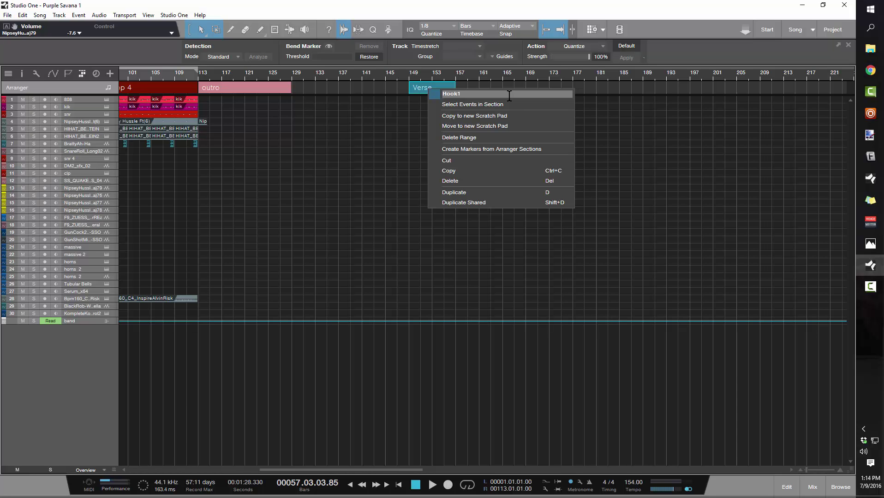
{"action": "key", "text": "Return"}
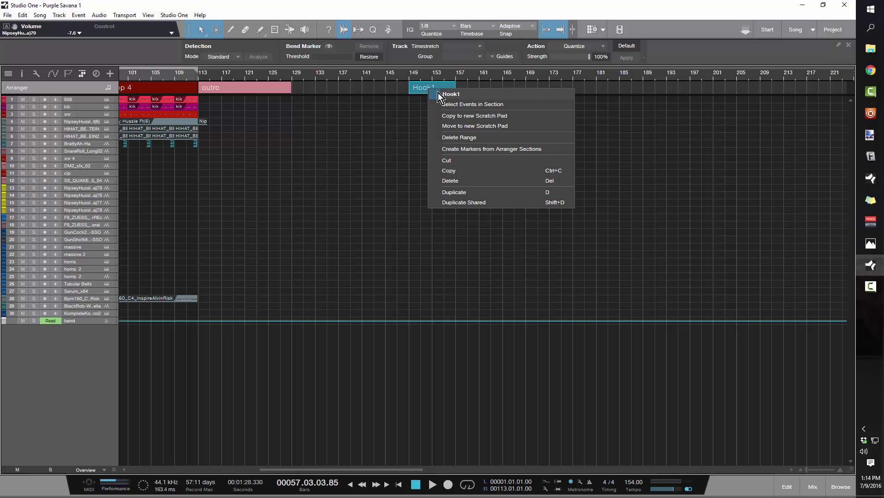
{"action": "left_click", "coordinate": [437, 94]}
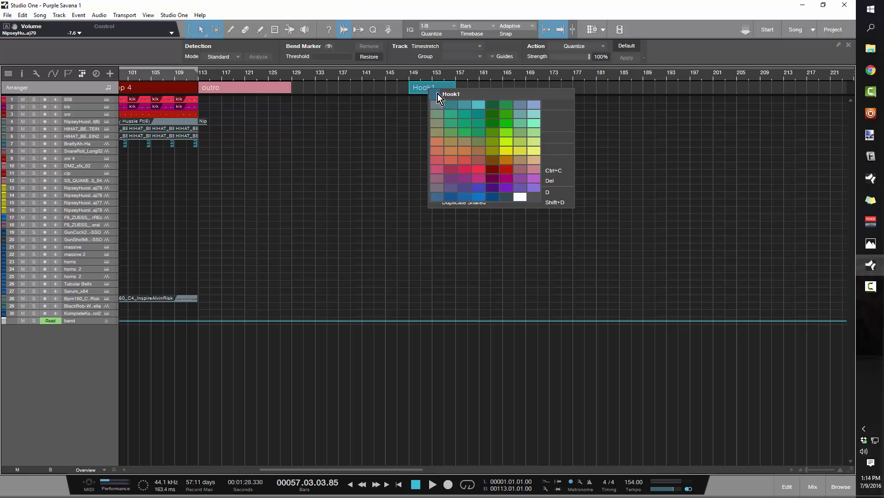
{"action": "left_click", "coordinate": [504, 170]}
{"action": "left_click", "coordinate": [628, 193]}
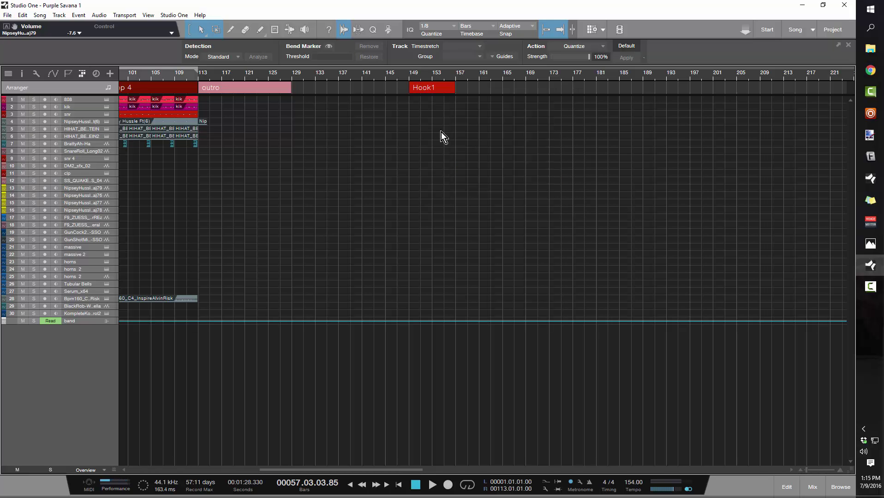
Delete the Hook1 section from the arranger track.
{"action": "right_click", "coordinate": [435, 86]}
{"action": "key", "text": "Delete"}
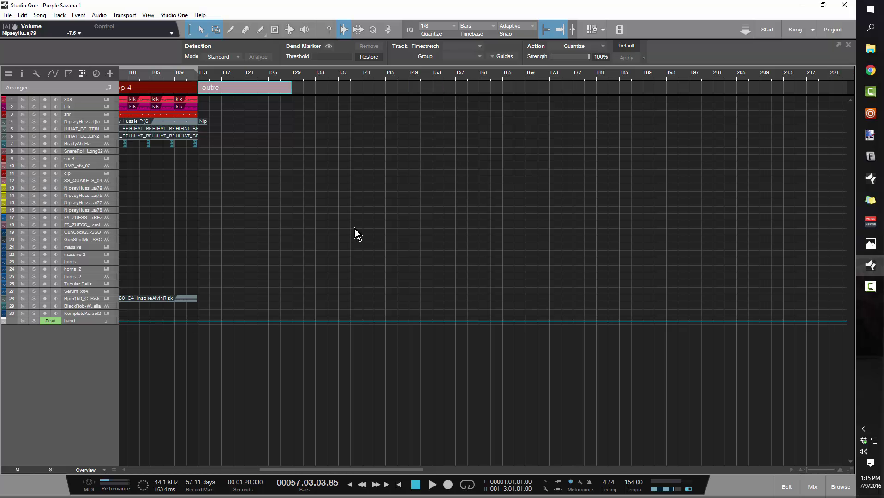
Move the Drop 4 section ahead of Drop 3 on the arranger track.
{"action": "left_click_drag", "start_coordinate": [288, 469], "coordinate": [209, 472]}
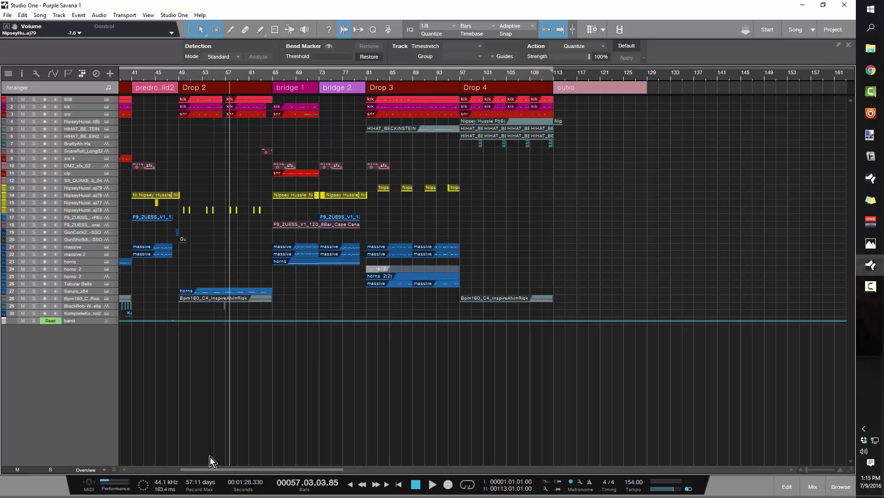
{"action": "left_click", "coordinate": [506, 89]}
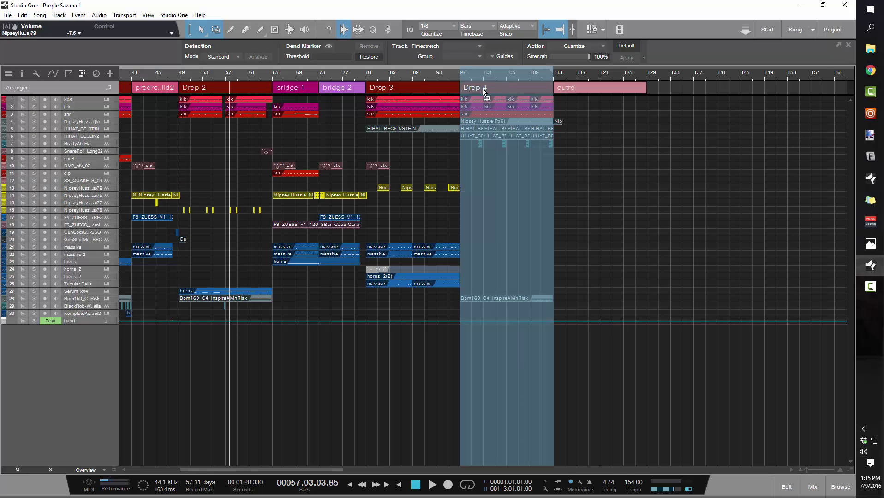
{"action": "left_click", "coordinate": [481, 88]}
{"action": "left_click_drag", "start_coordinate": [460, 84], "coordinate": [526, 88]}
{"action": "left_click_drag", "start_coordinate": [446, 96], "coordinate": [365, 90]}
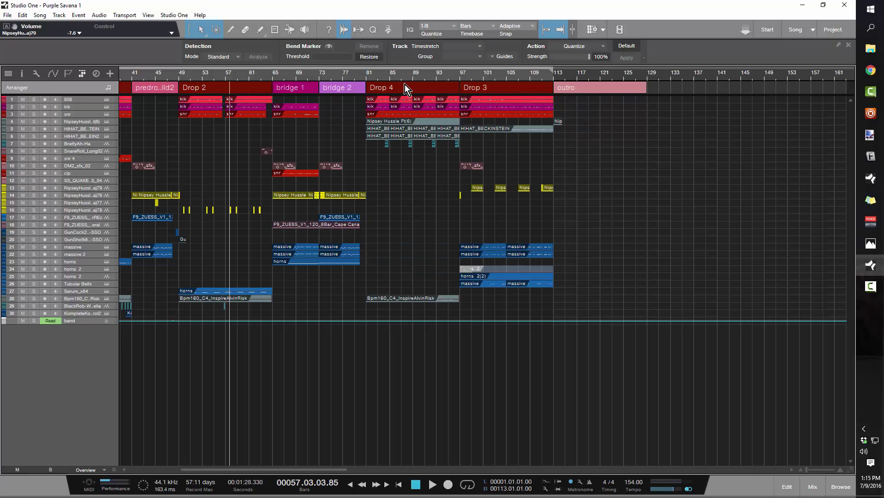
Restore the original section order on the arranger track, with Drop 3 before Drop 4.
{"action": "left_click_drag", "start_coordinate": [413, 86], "coordinate": [404, 85]}
{"action": "left_click_drag", "start_coordinate": [465, 91], "coordinate": [550, 90]}
Show the inspector with the list of arranger sections and try moving Drop 3 up in that list.
{"action": "left_click_drag", "start_coordinate": [306, 471], "coordinate": [244, 465]}
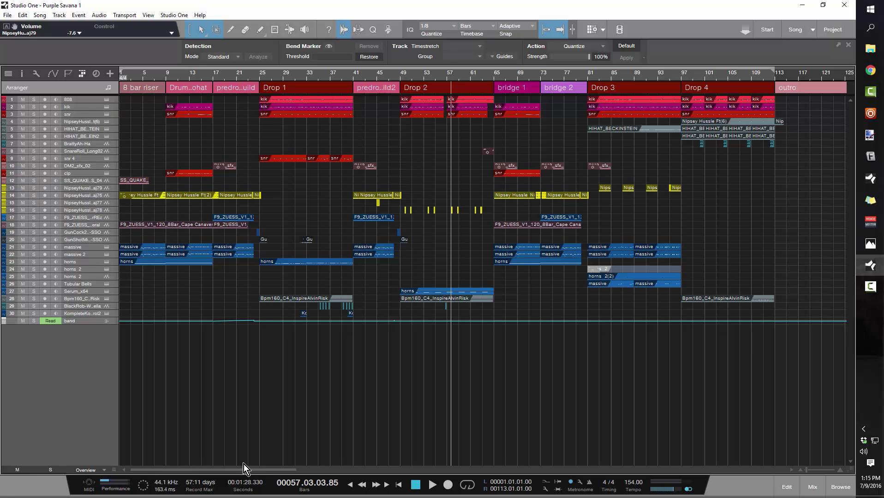
{"action": "key", "text": "F4"}
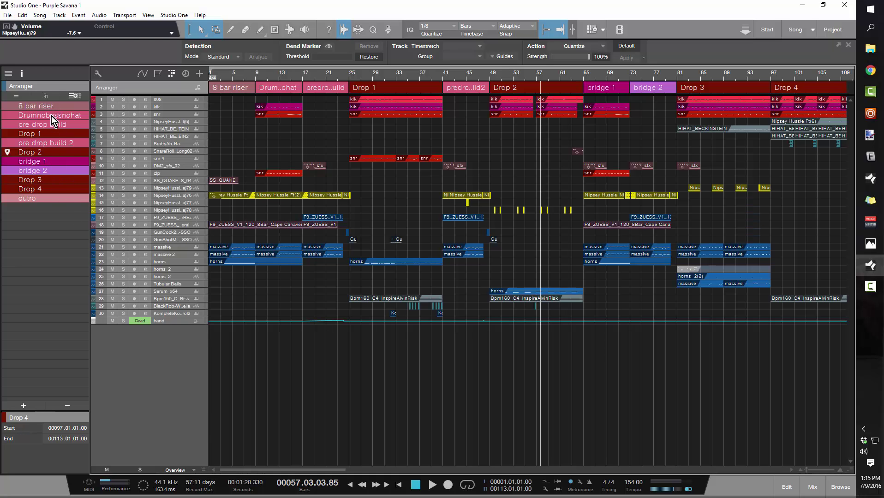
{"action": "mouse_move", "coordinate": [52, 181]}
{"action": "left_mouse_down"}
{"action": "mouse_move", "coordinate": [51, 194]}
{"action": "mouse_move", "coordinate": [52, 174]}
{"action": "left_mouse_up"}
{"action": "scroll", "coordinate": [366, 75], "scroll_direction": "down", "scroll_amount": 3}
{"action": "scroll", "coordinate": [365, 75], "scroll_direction": "up", "scroll_amount": 3}
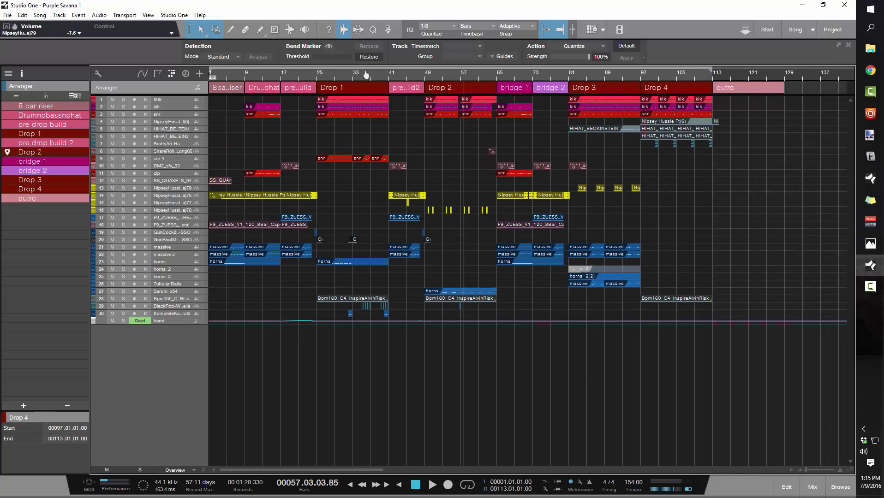
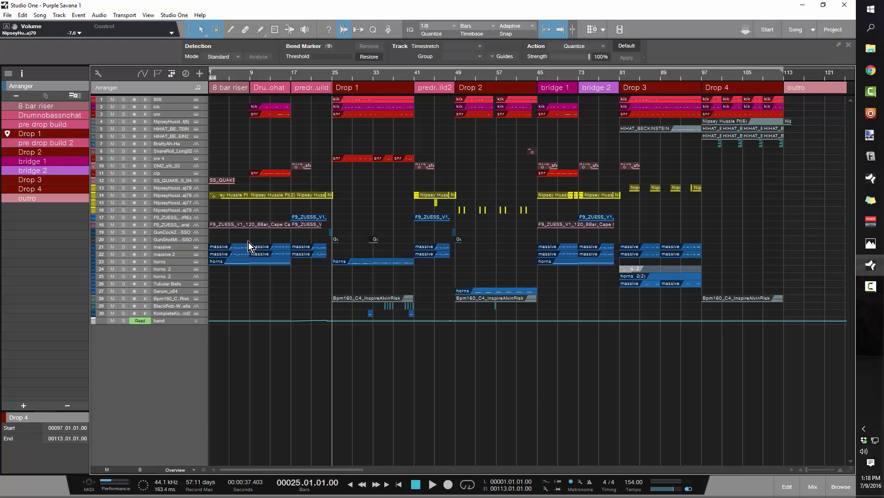
Examine the intro layers by selecting the massive, horns, F9_ZUESS and Nipsey Hussle clips in the opening sections.
{"action": "left_click_drag", "start_coordinate": [224, 240], "coordinate": [284, 261]}
{"action": "left_click", "coordinate": [282, 299]}
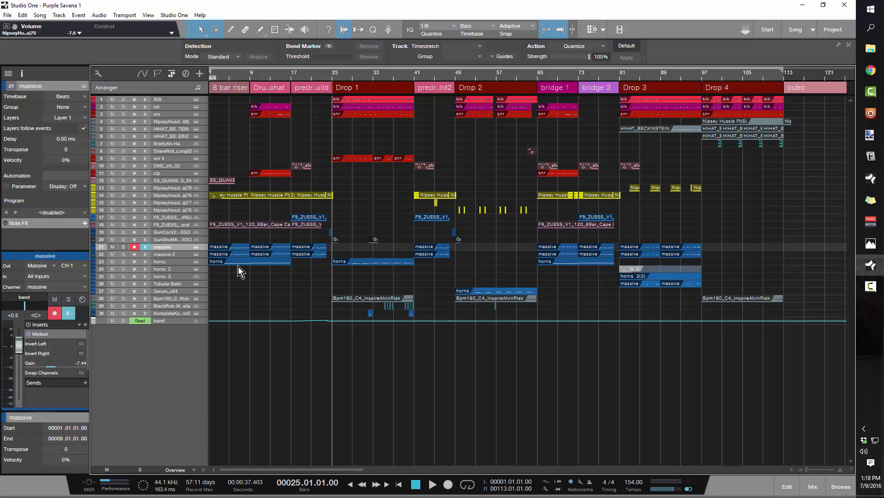
{"action": "left_click", "coordinate": [221, 262]}
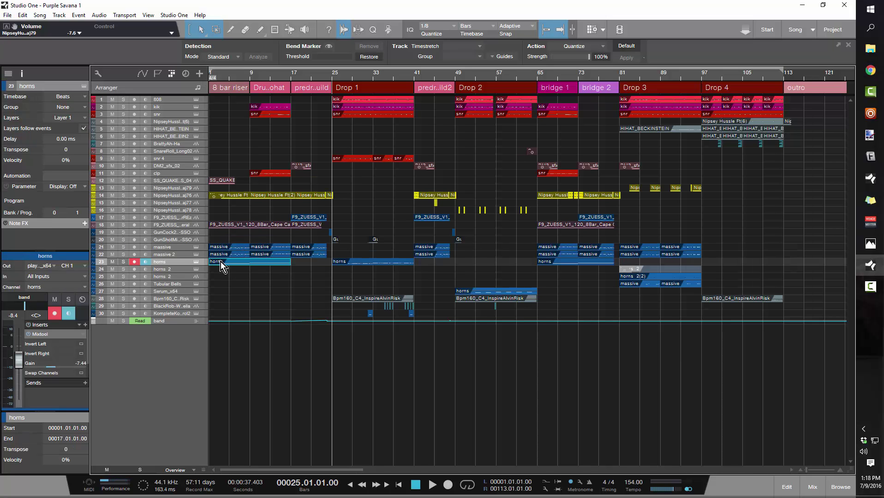
{"action": "left_click", "coordinate": [239, 228]}
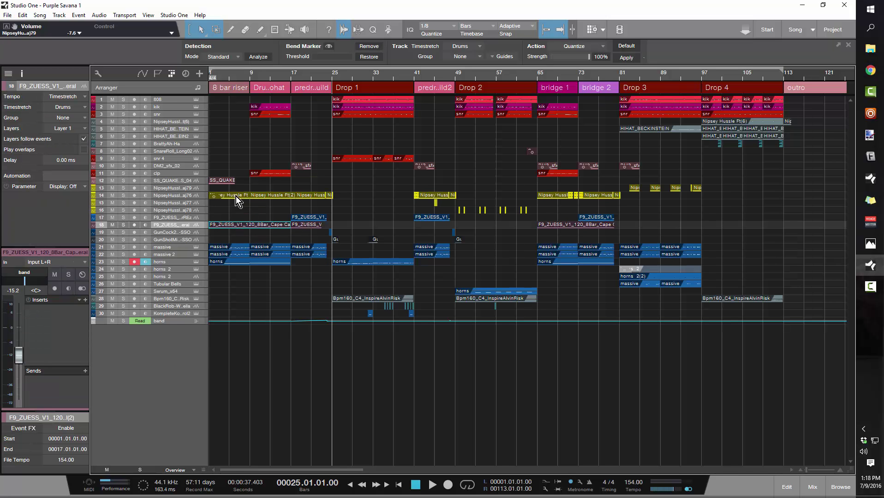
{"action": "left_click", "coordinate": [260, 197]}
{"action": "left_click", "coordinate": [265, 195]}
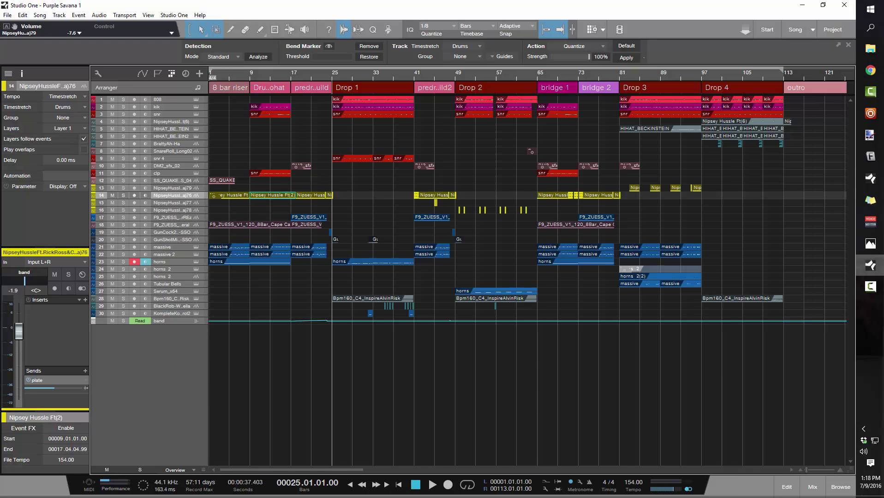
Switch to Photos to study the curve drawn over the arrangement in hybrid Trap 1.jpg, and minimize the image.
{"action": "mouse_move", "coordinate": [882, 270]}
{"action": "mouse_move", "coordinate": [867, 251]}
{"action": "left_click", "coordinate": [819, 275]}
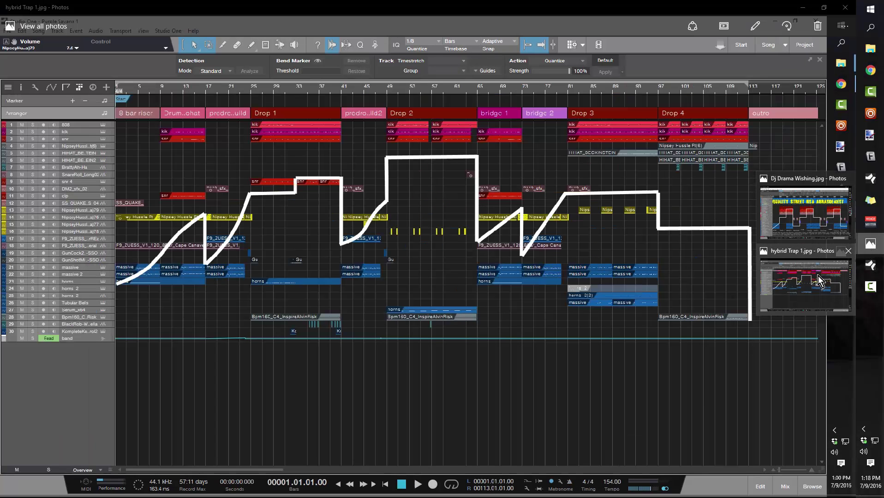
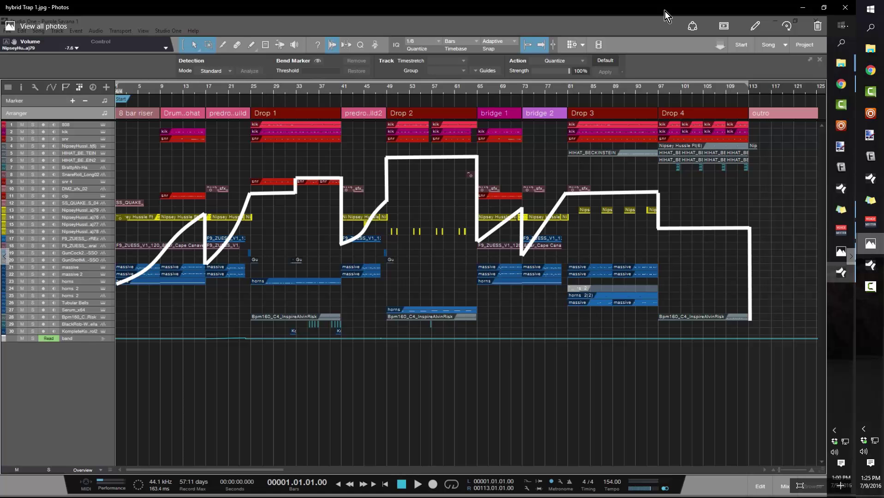
{"action": "left_click", "coordinate": [801, 8]}
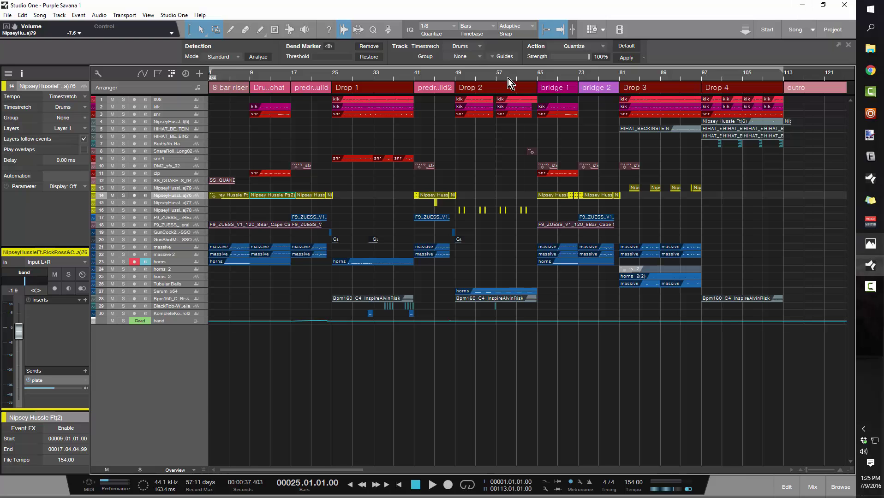
Play the song from the start of bridge 1 at bar 65 into Drop 4, and stop playback.
{"action": "left_click", "coordinate": [539, 77]}
{"action": "key", "text": "space"}
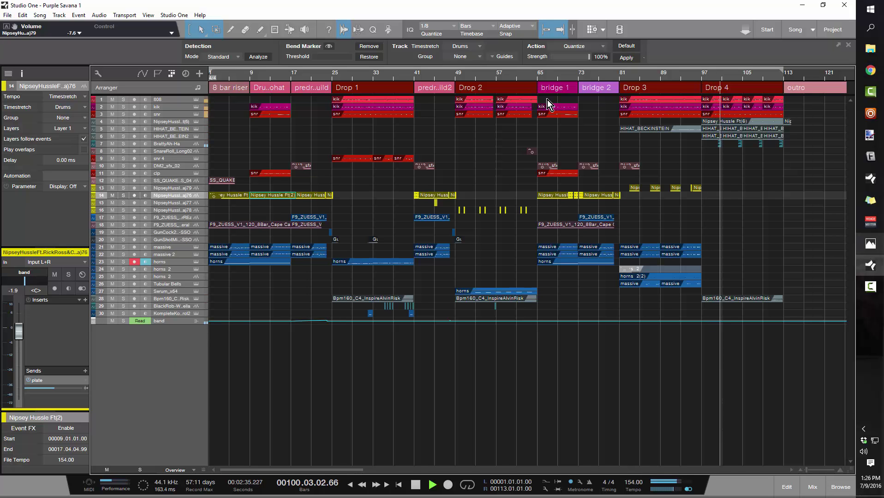
{"action": "key", "text": "space"}
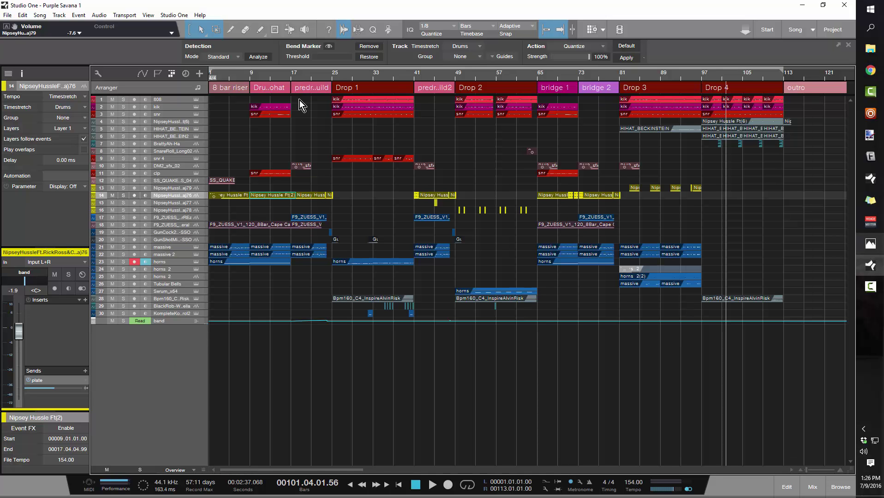
Select all clips in the Drop 4 section to examine its layers, and clear the selection.
{"action": "left_click_drag", "start_coordinate": [634, 303], "coordinate": [666, 306]}
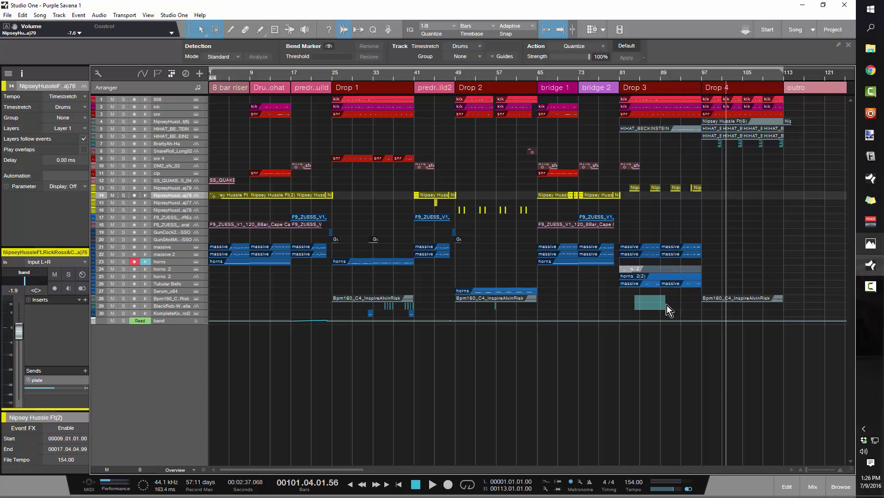
{"action": "left_click_drag", "start_coordinate": [723, 316], "coordinate": [773, 99]}
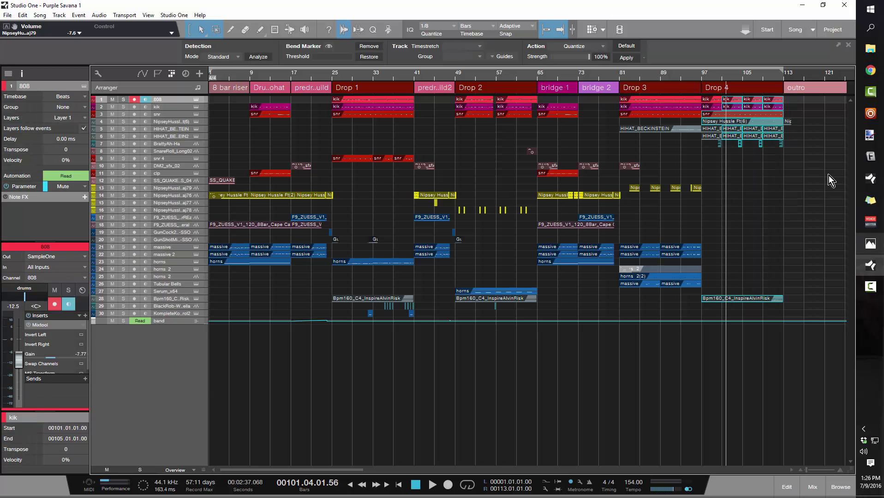
{"action": "left_click", "coordinate": [813, 253]}
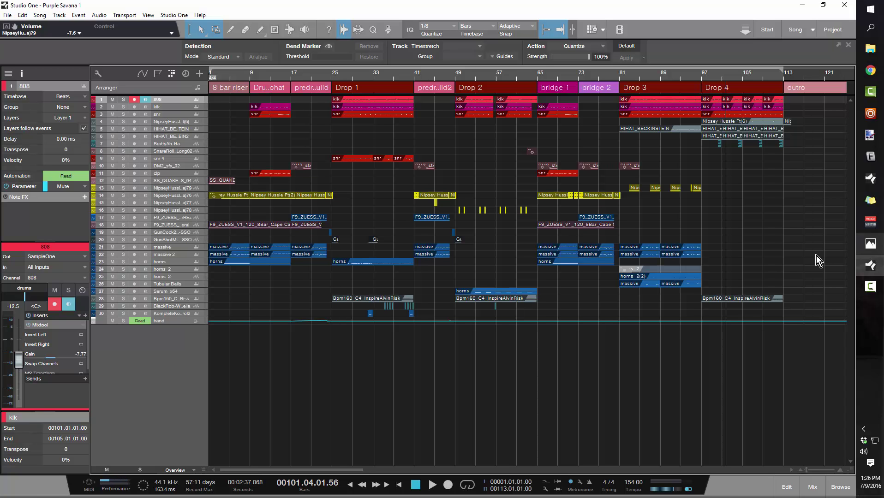
Save the song.
{"action": "key", "text": "ctrl+s"}
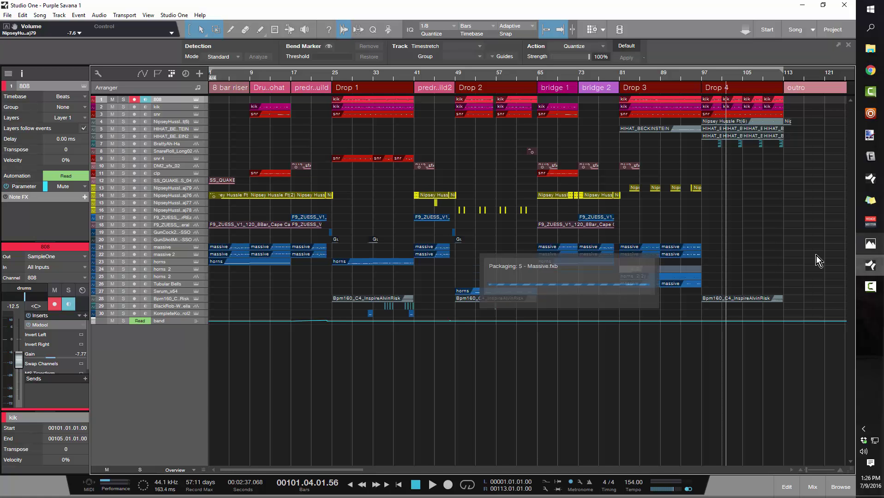